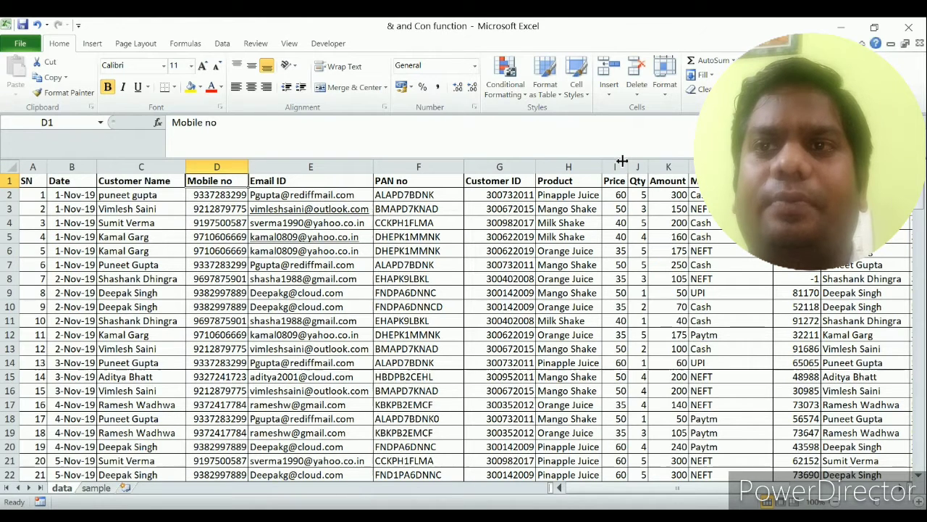
- Enlarge the formula bar to several lines and look over the Customer Name, Mobile no and Email ID columns
drag(624, 157, 635, 212)
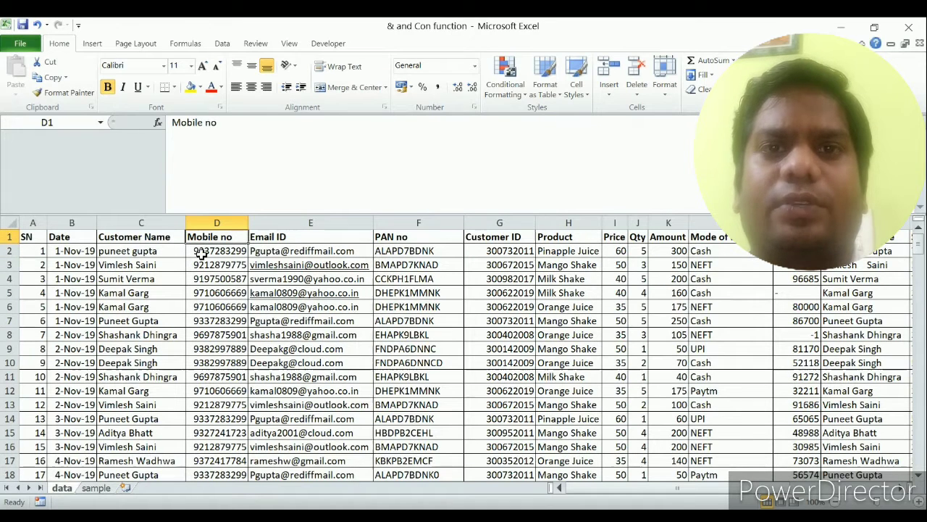
key(Down)
key(Down)
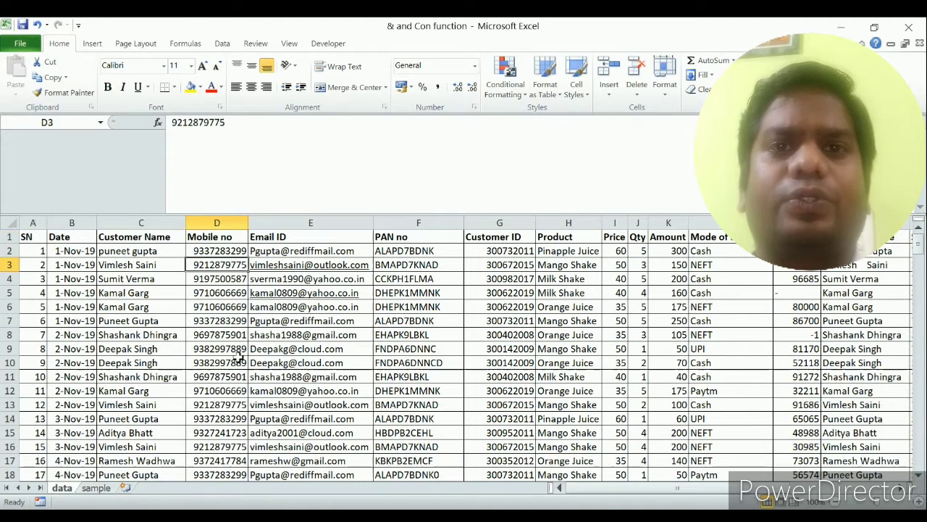
key(Down)
key(ctrl+Up)
key(Right)
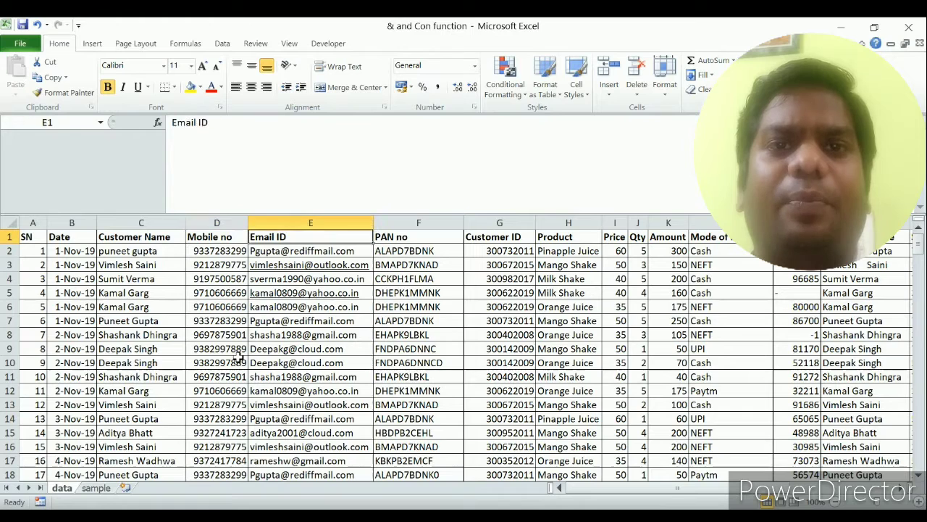
key(Left)
key(Left)
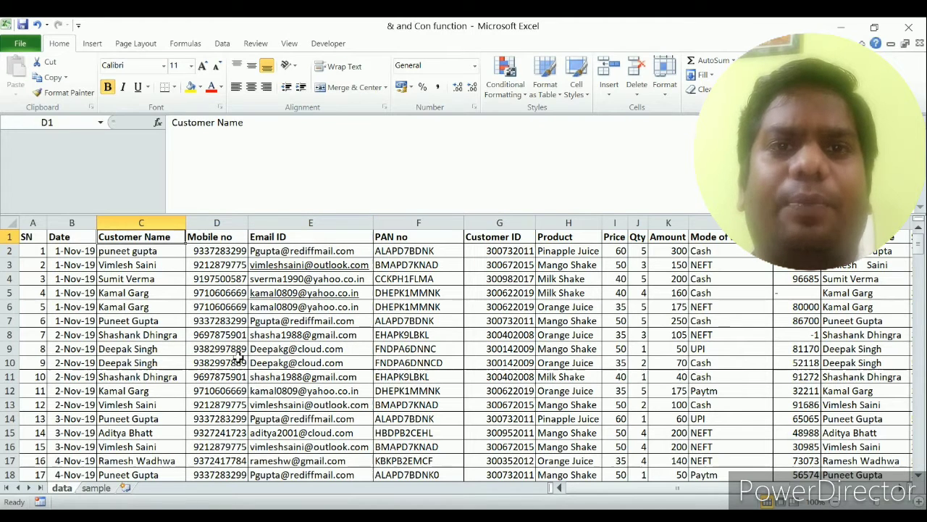
key(Down)
key(Right)
key(Up)
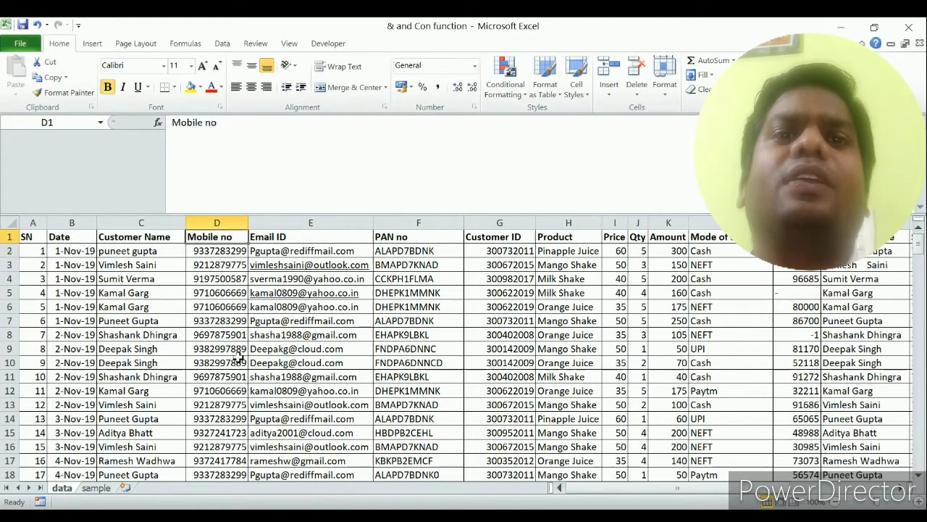
- Insert a blank column before Email ID and enter the header Cust+Mob in E1
key(Right)
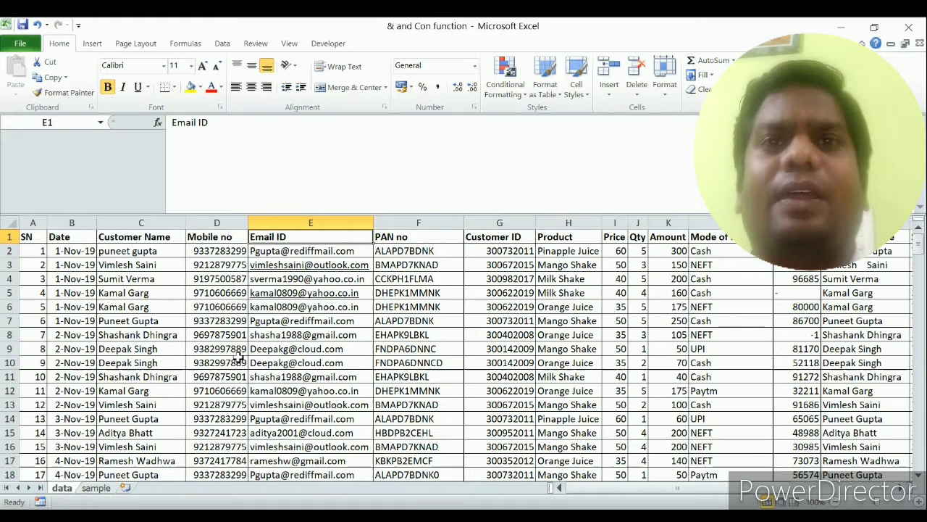
key(alt+i)
key(c)
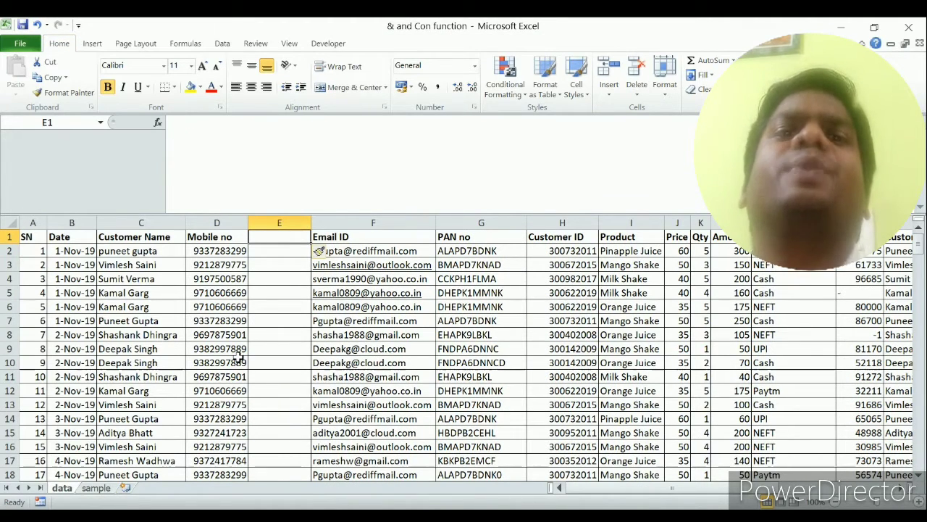
text(Cust+Mob)
key(Return)
key(Up)
key(Down)
key(Left)
key(Right)
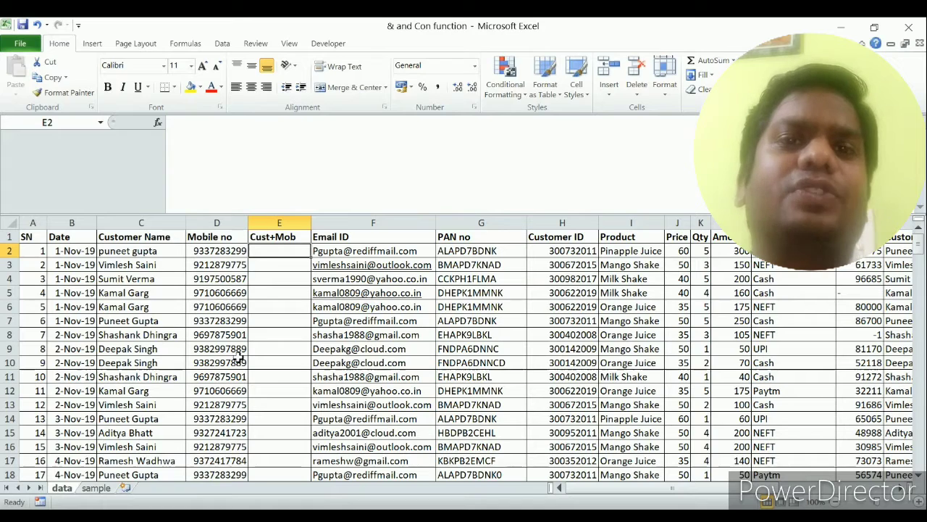
- Join the customer name and mobile number in E2 with the formula =C2&D2
text(=)
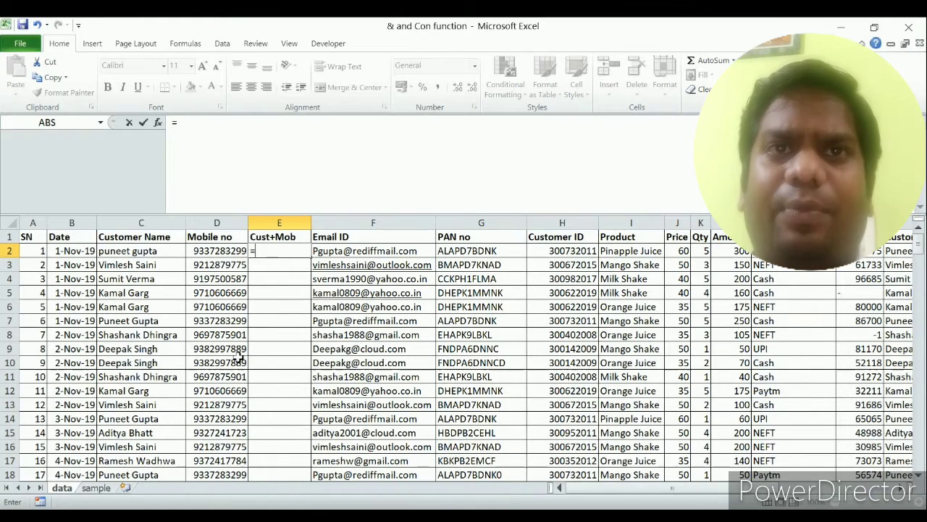
key(Left)
key(Left)
key(Left)
key(Right)
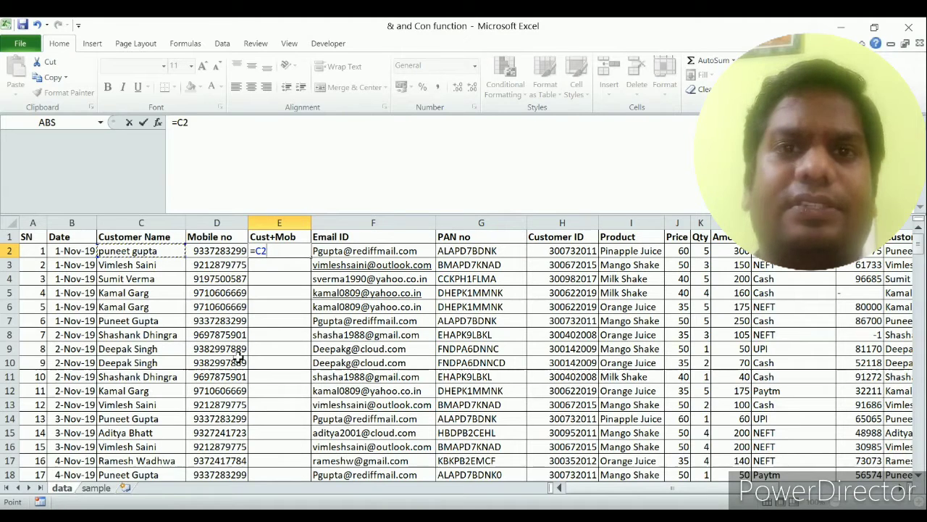
text(&)
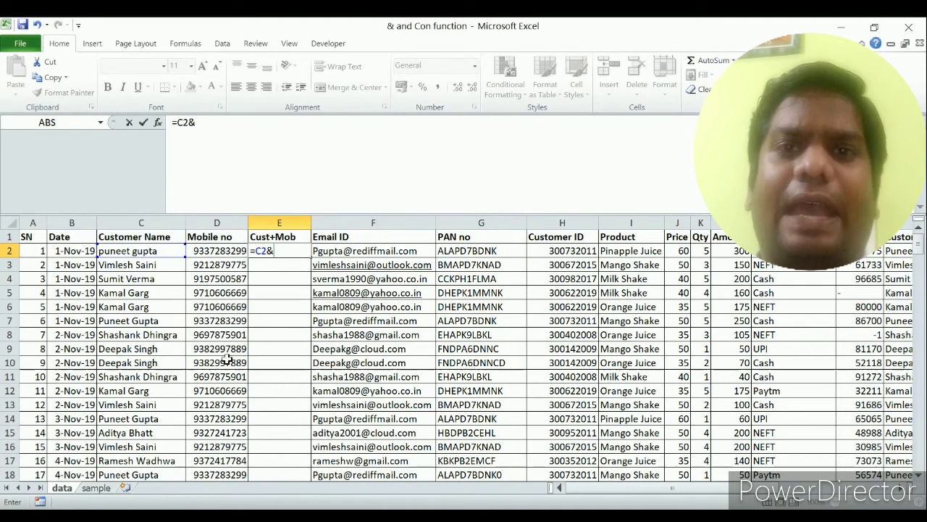
click(210, 249)
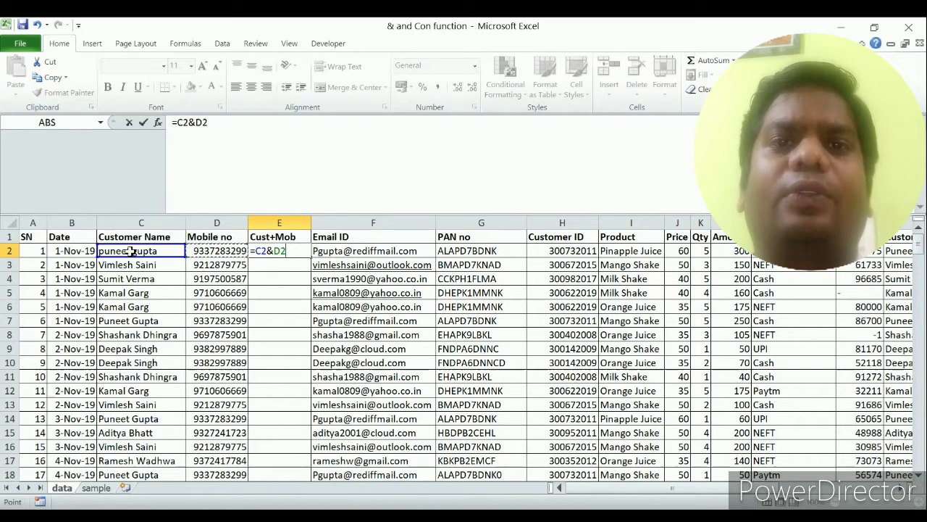
key(Return)
- Autofit the width of column E to the joined text in E2
key(Up)
key(alt+o)
key(c)
key(a)
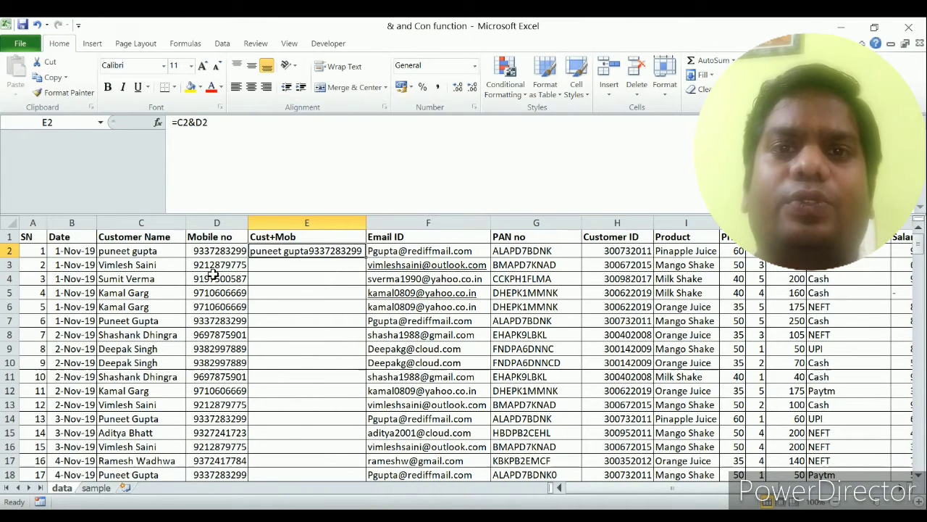
- Copy the E2 formula down the Cust+Mob column to E201, the last data row, and return to E2
key(ctrl+c)
key(Left)
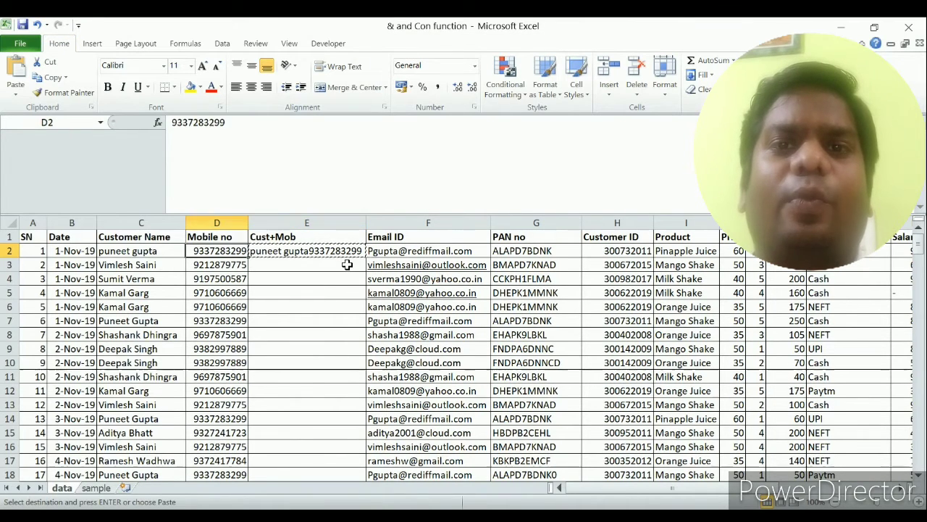
key(ctrl+Down)
key(Right)
key(ctrl+shift+Up)
key(ctrl+v)
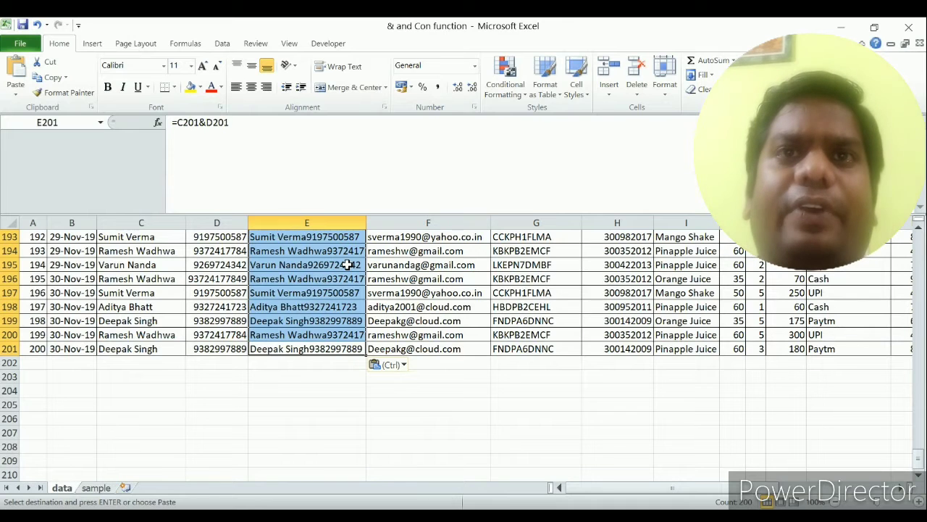
key(Down)
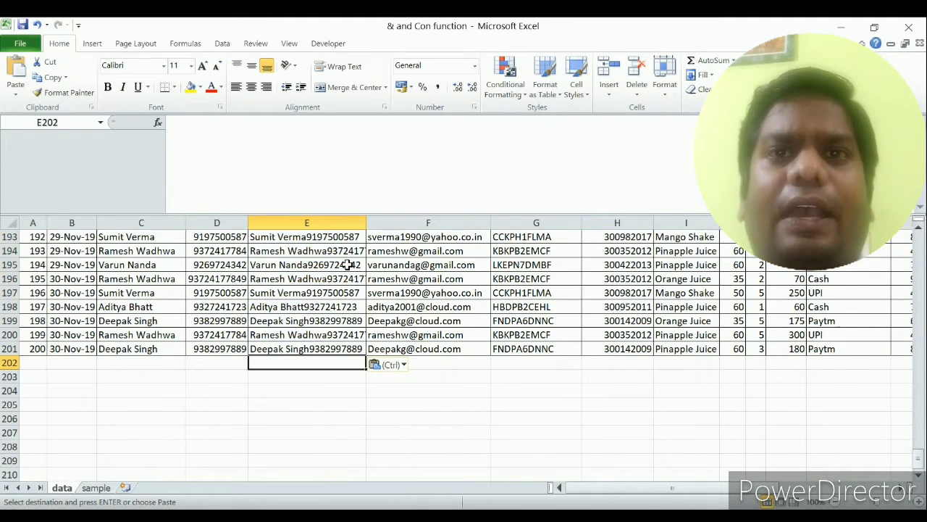
key(Up)
key(Down)
key(ctrl+Up)
key(ctrl+Up)
key(Down)
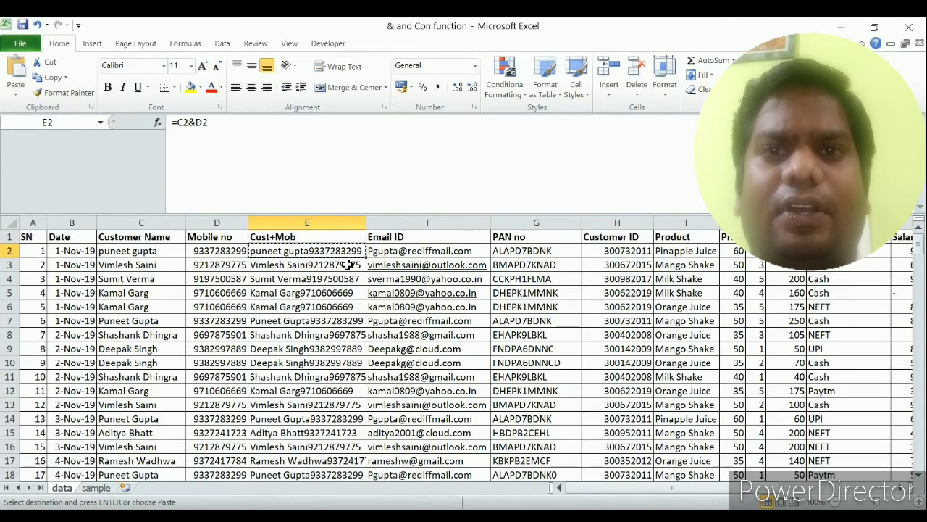
key(Escape)
key(Down)
key(Down)
key(Up)
key(Up)
key(Up)
key(Down)
key(Down)
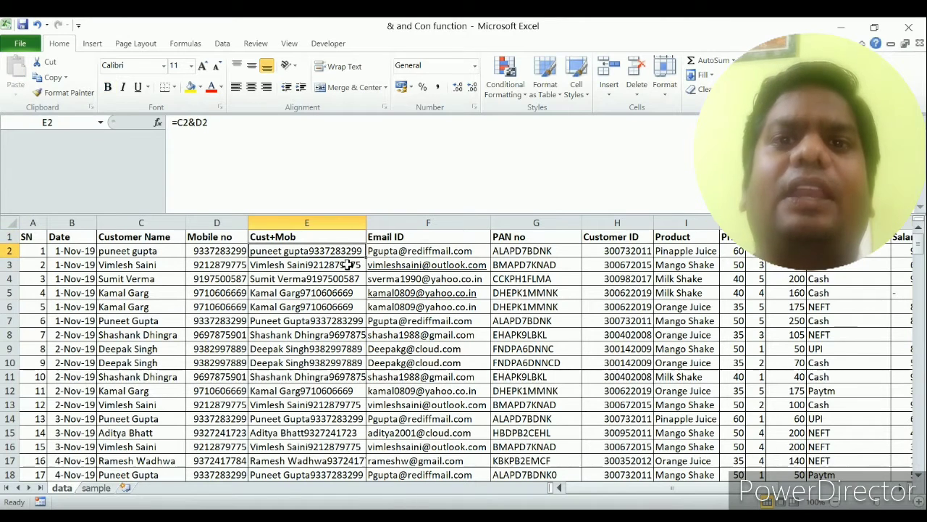
key(Up)
key(Down)
key(Up)
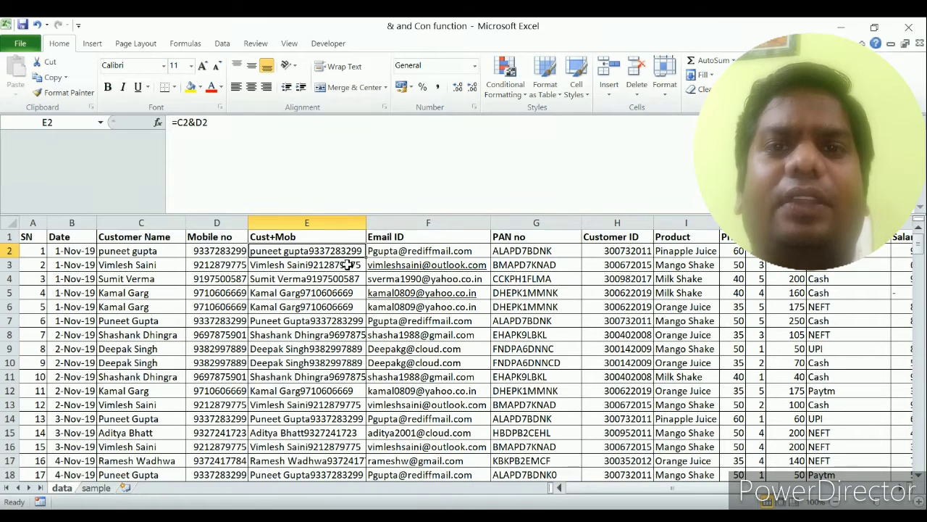
key(Down)
key(Up)
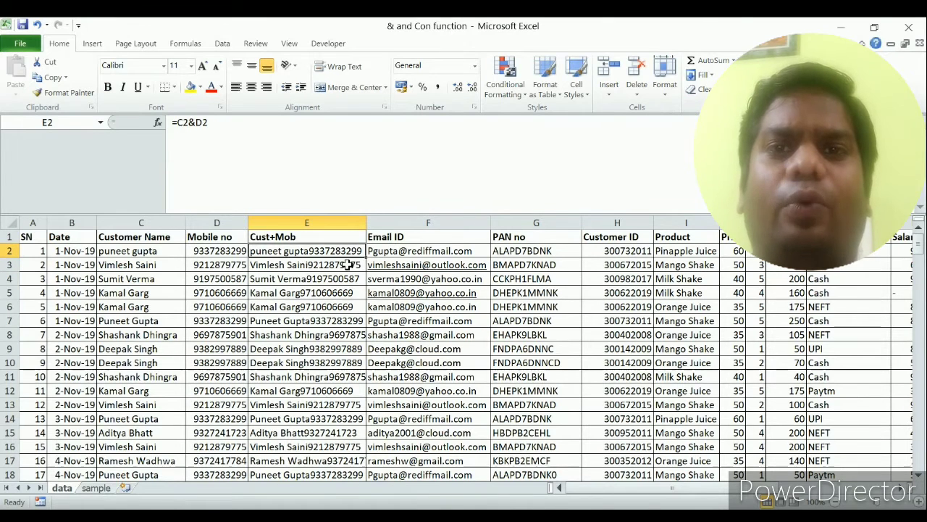
- Add a space-colon-space separator to the E2 formula so it reads =C2&" : "&D2
key(F2)
key(Left)
key(Left)
key(Right)
key(Left)
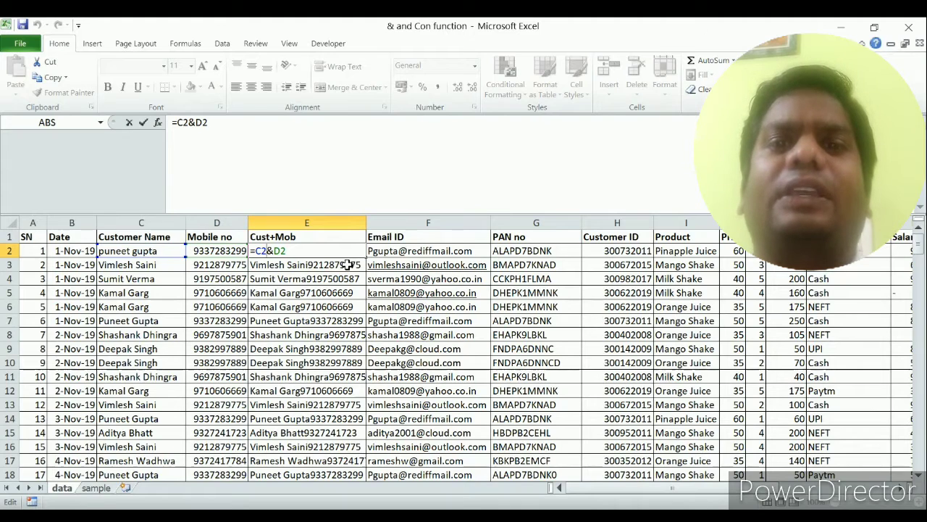
key(Right)
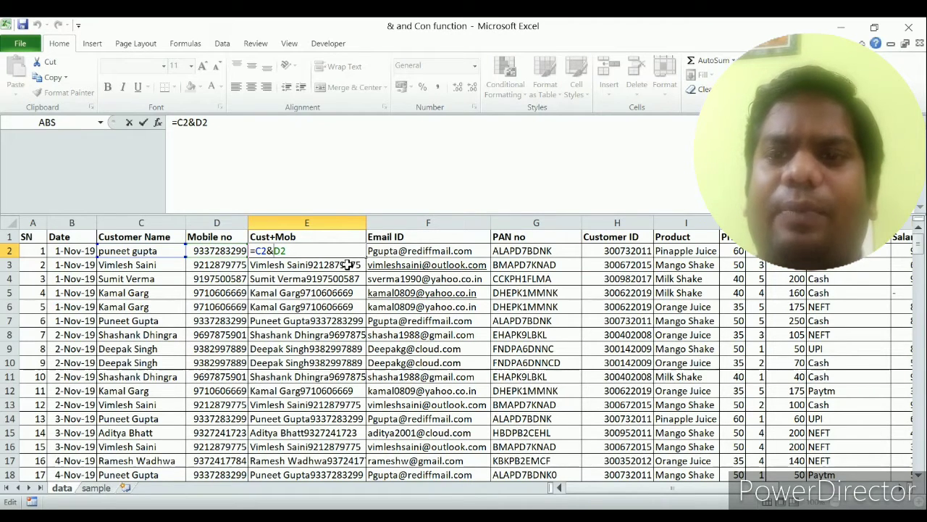
text(")
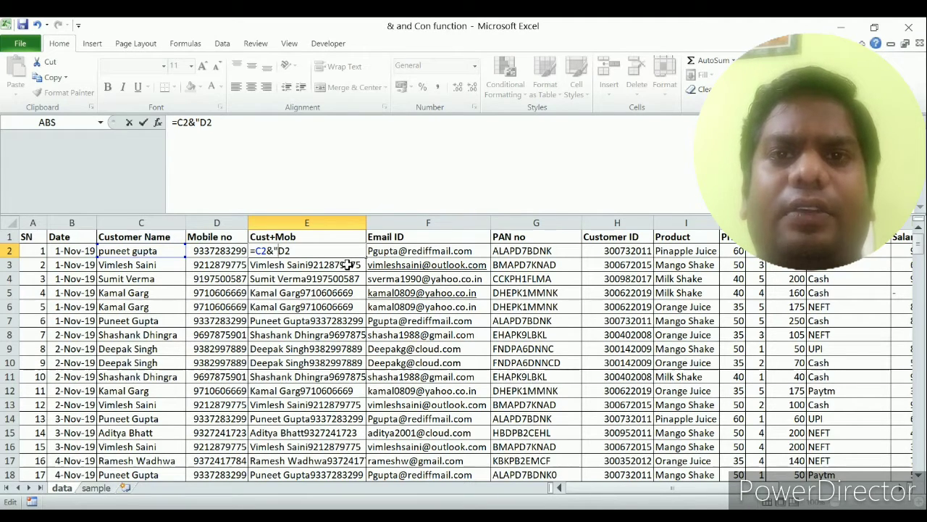
text(:)
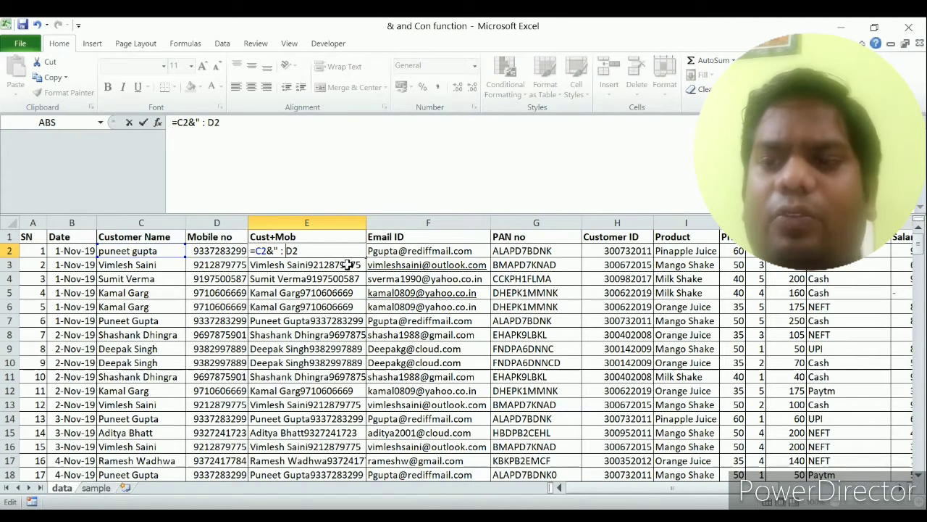
text( ")
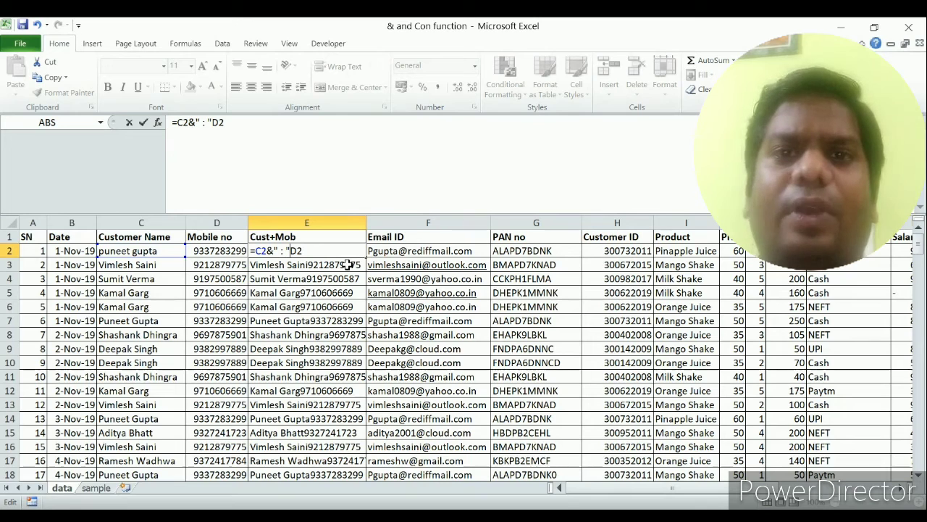
text(&)
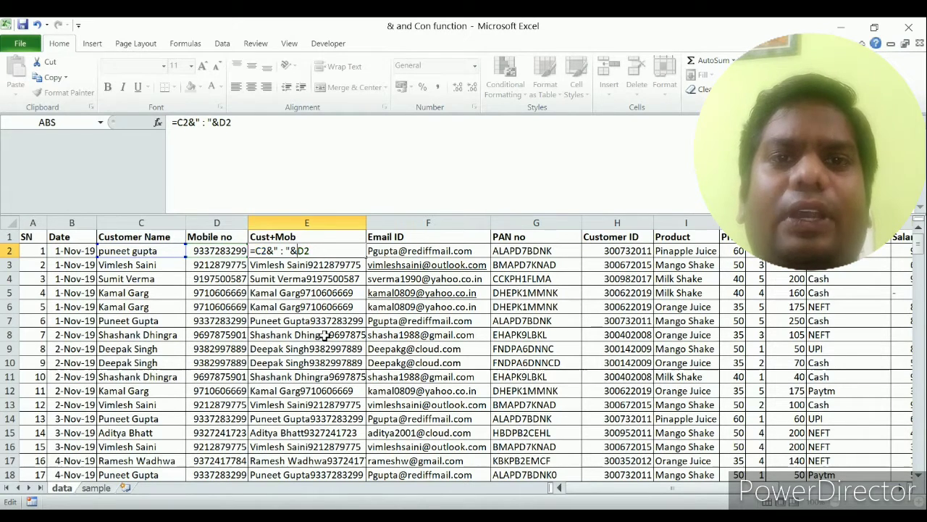
key(Return)
- Autofit column E to the colon-separated text in E2
key(Up)
key(alt+o)
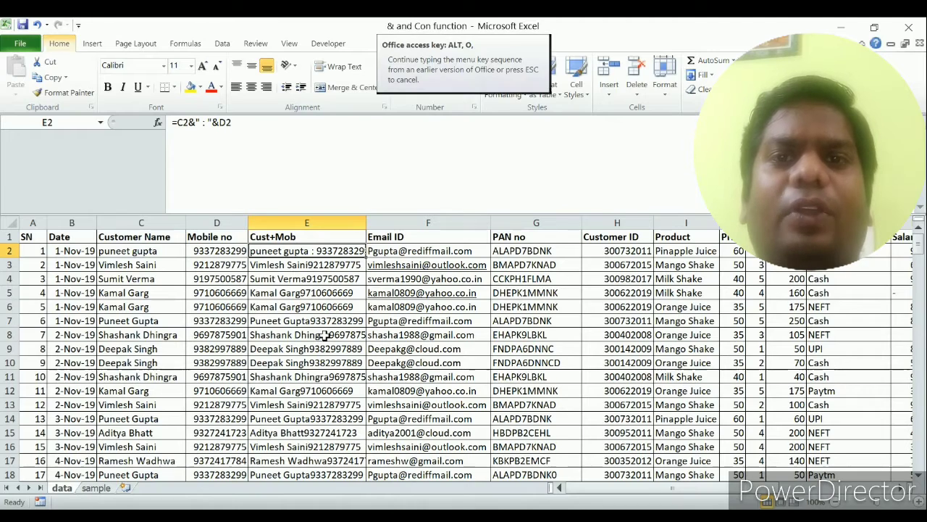
key(c)
key(a)
- Copy the formula with the " : " separator from E2 down to the remaining Cust+Mob rows and return to E2
key(ctrl+c)
key(Down)
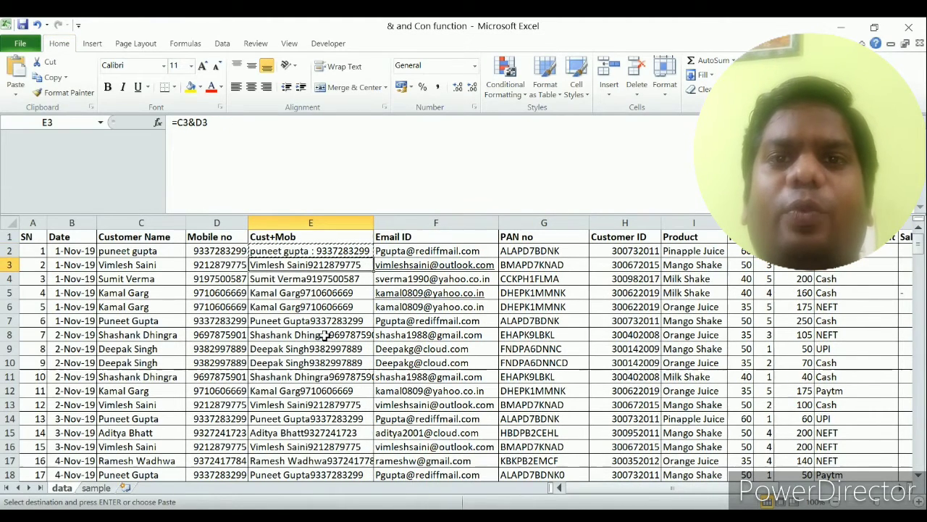
key(ctrl+shift+Down)
key(ctrl+v)
key(Up)
key(Up)
key(Down)
key(Down)
key(Down)
key(Down)
key(Down)
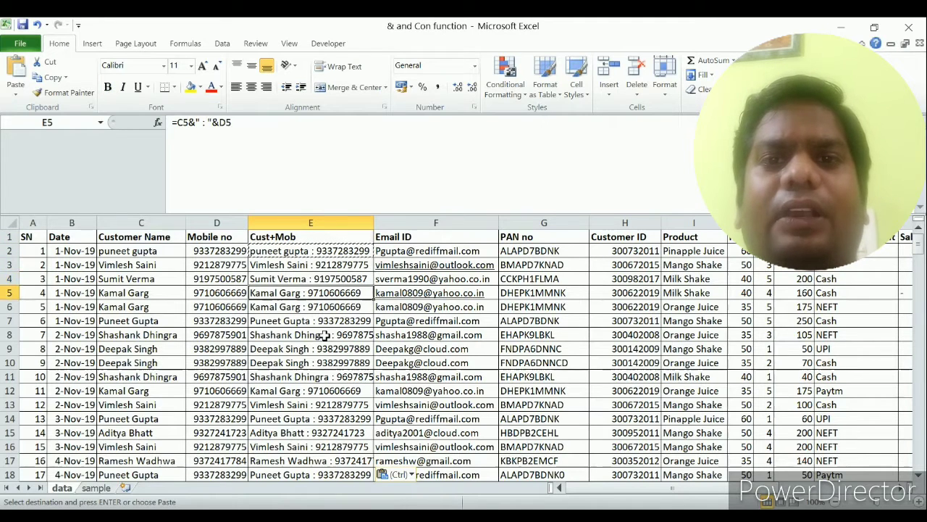
key(ctrl+Up)
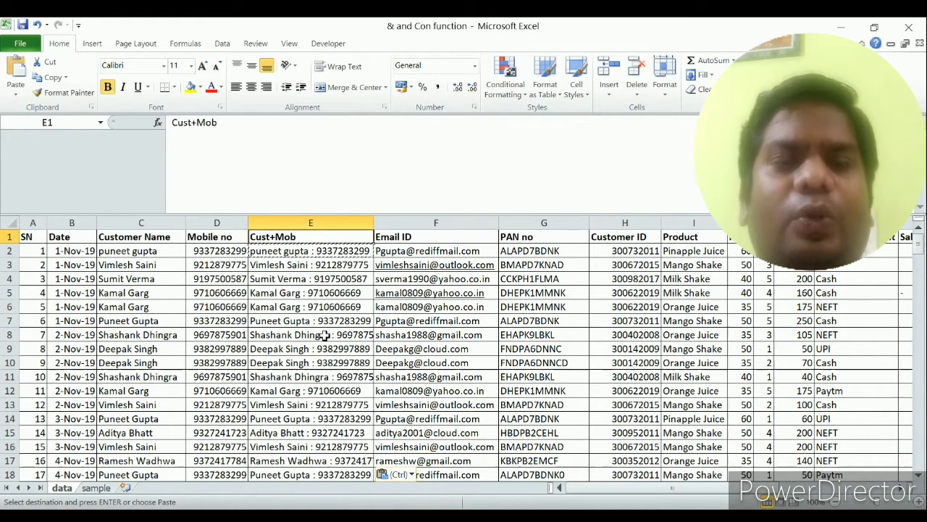
key(Down)
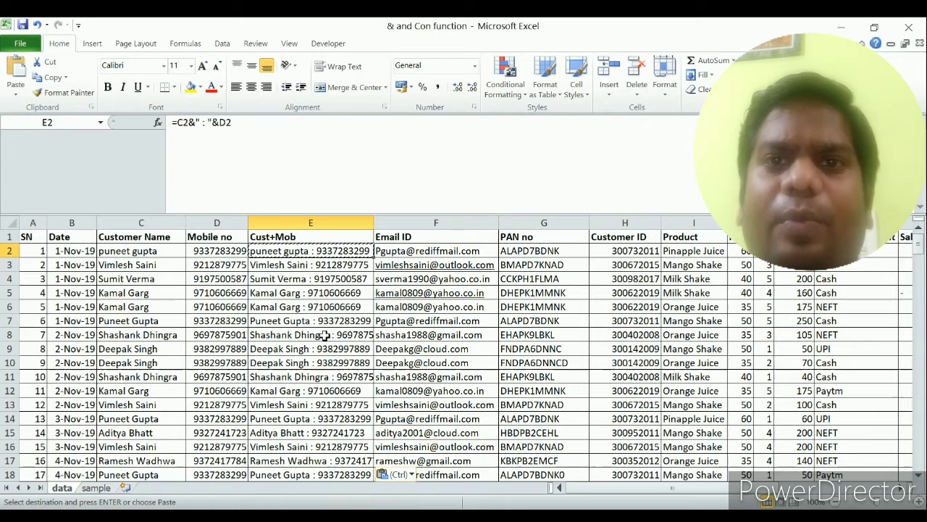
key(Escape)
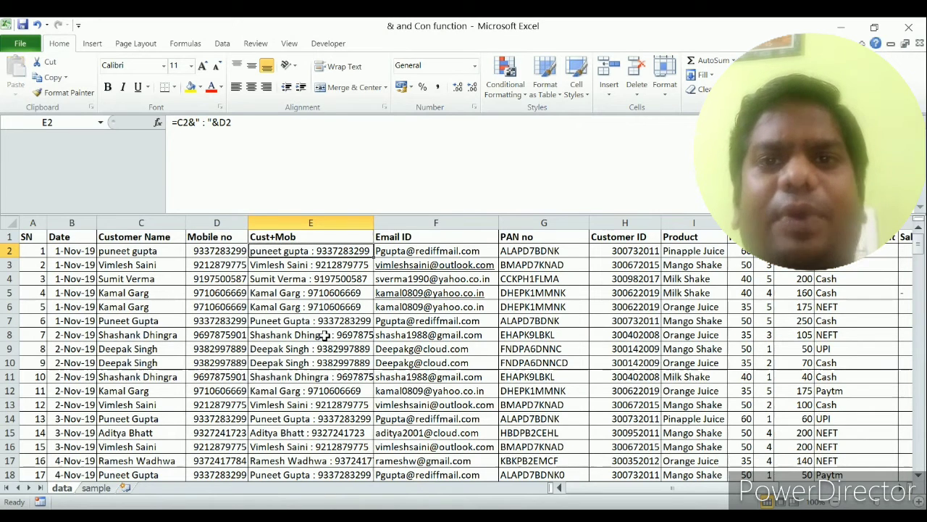
- Extend the E2 formula with another " : " separator and the Email ID cell so it reads =C2&" : "&D2&" : "&F2
key(F2)
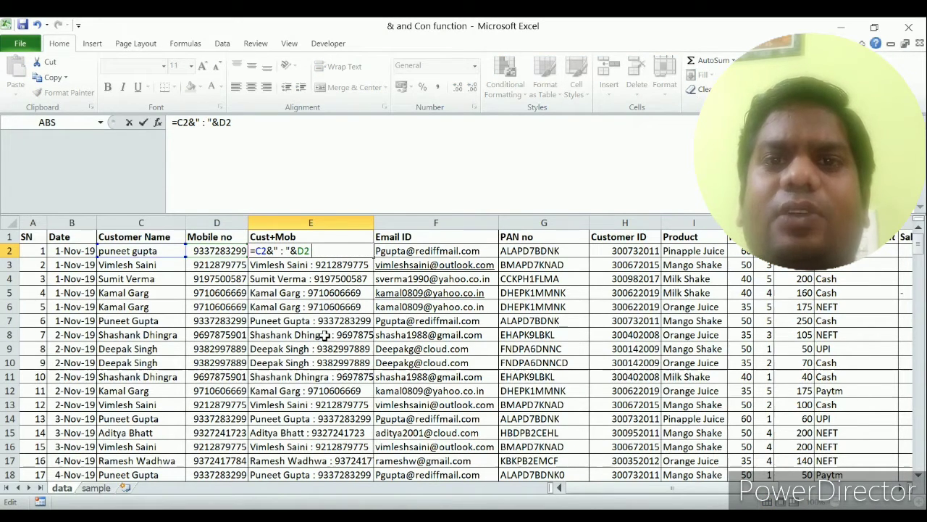
text(&")
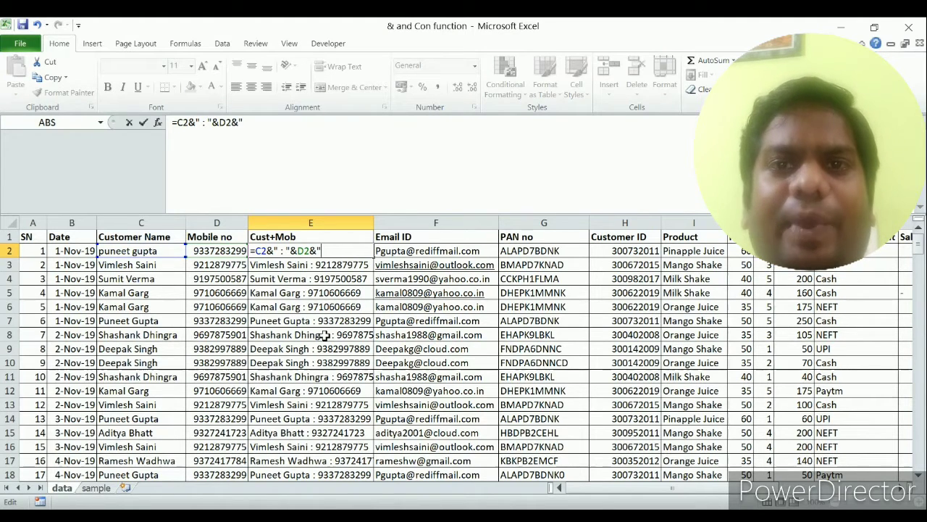
text( : "&)
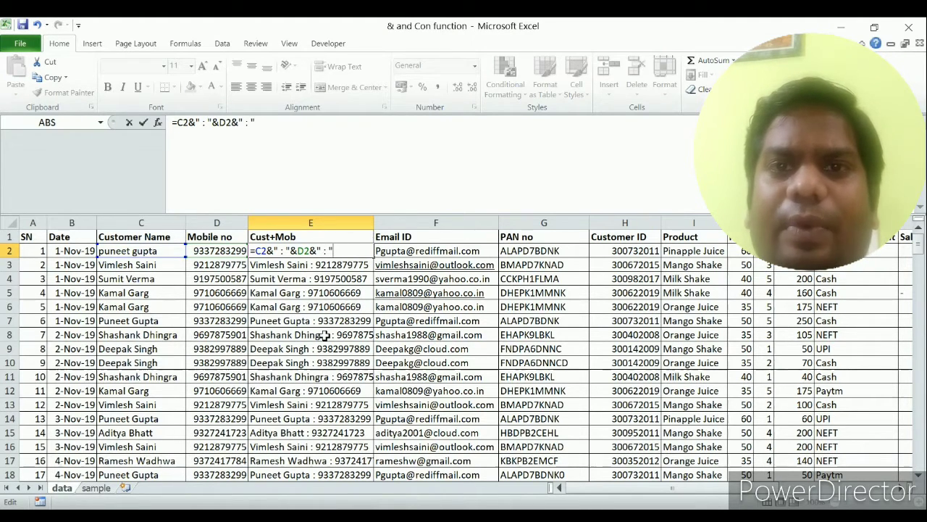
click(490, 251)
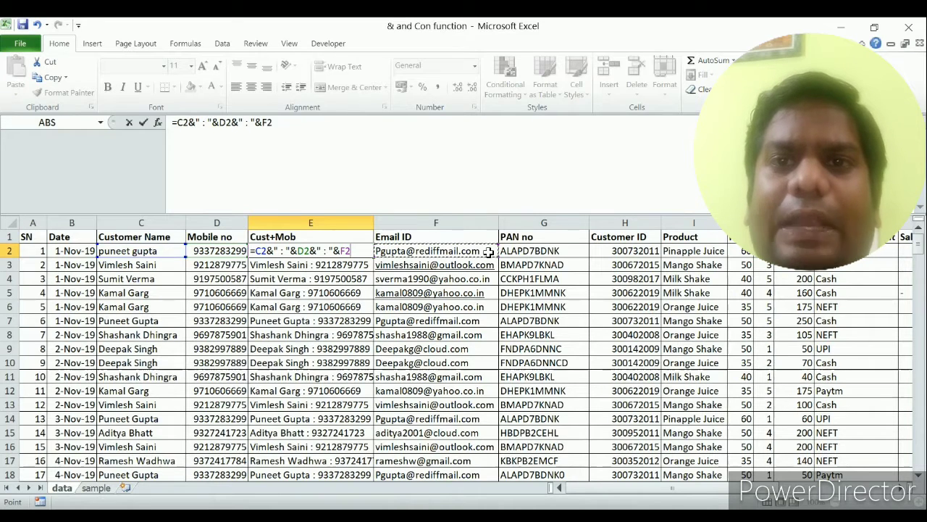
key(ctrl+Return)
- Copy the extended E2 formula down the Cust+Mob column to E201 and return to E2
key(ctrl+c)
key(Down)
key(ctrl+shift+Down)
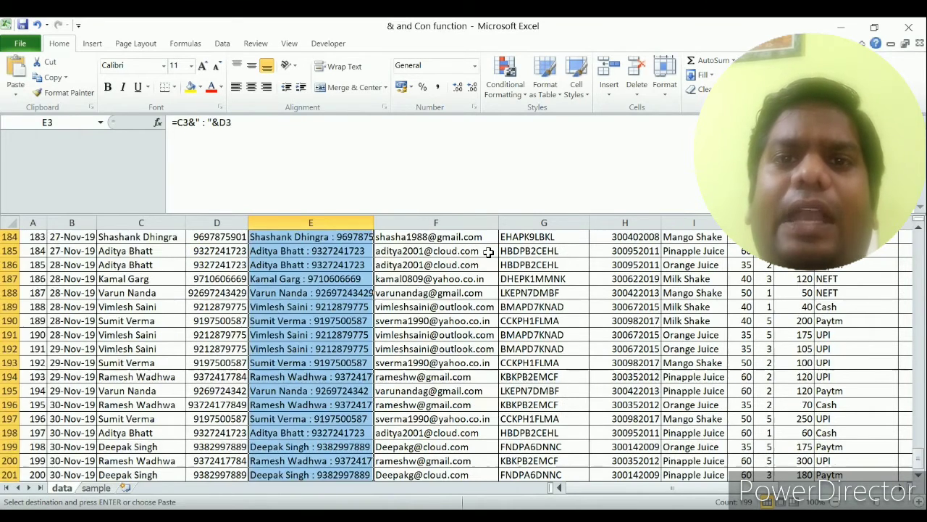
key(ctrl+v)
key(ctrl+BackSpace)
key(Up)
- Autofit column E to the combined name, mobile and email text in E2 and clear the copy selection
key(alt+o)
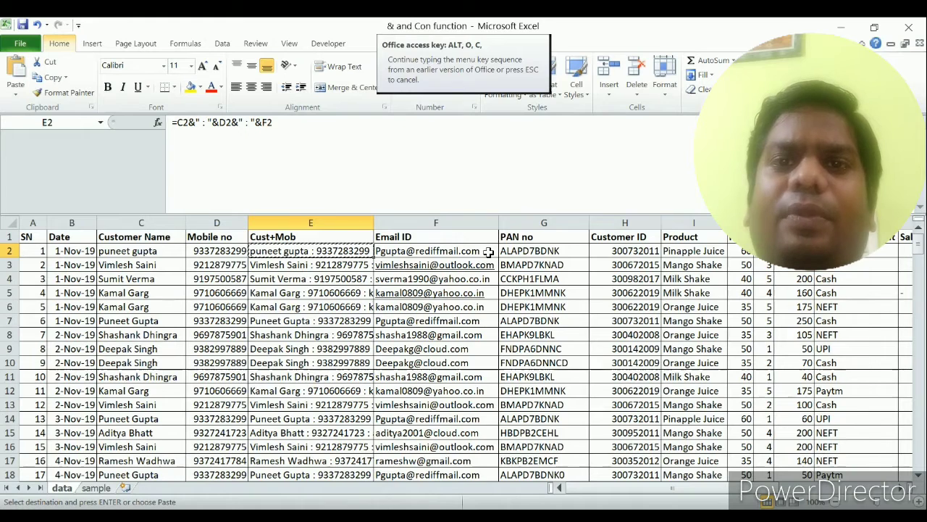
key(c)
key(a)
key(Escape)
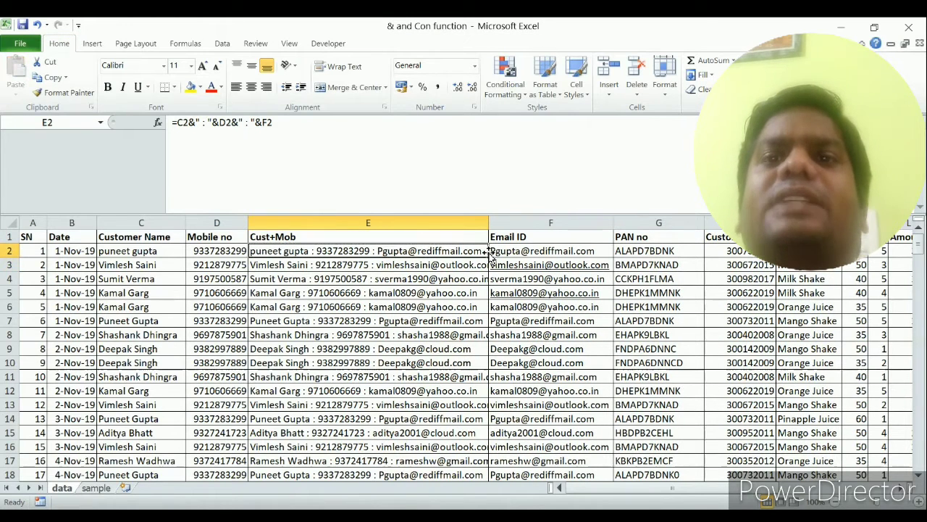
click(346, 275)
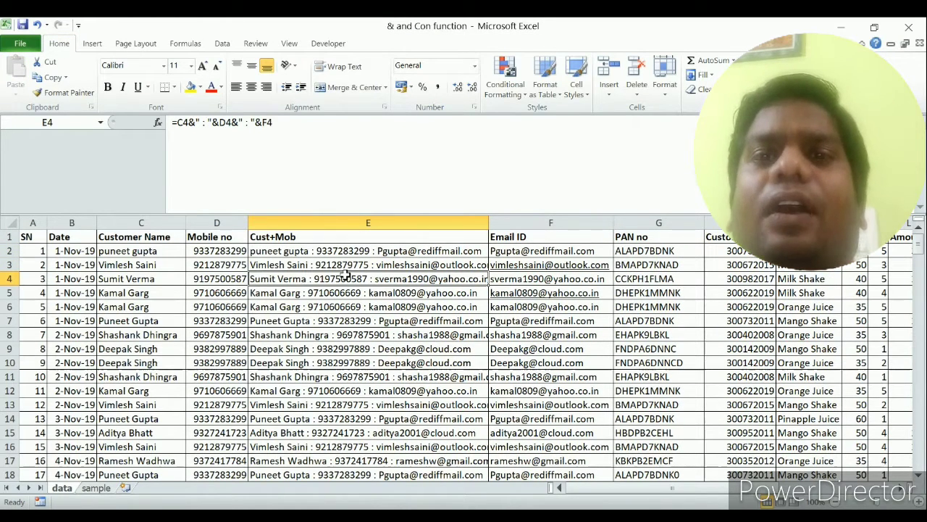
key(Up)
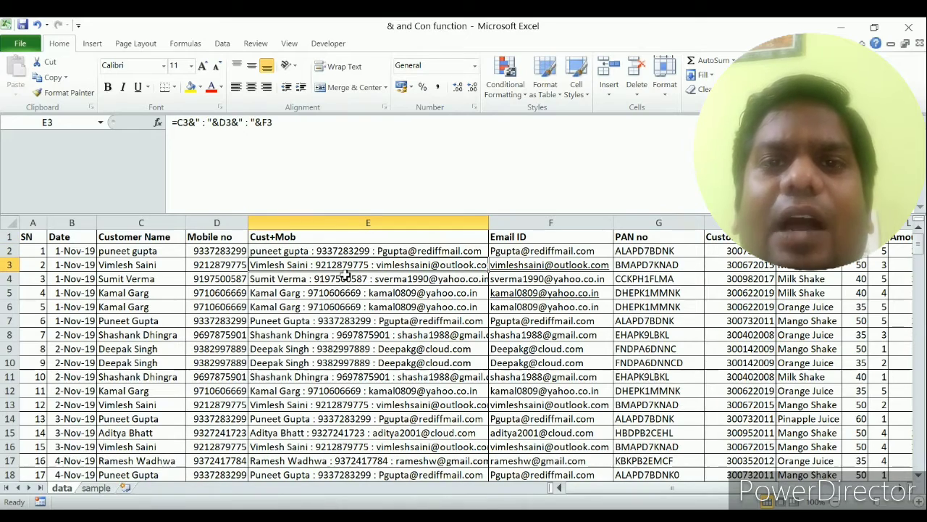
text(=)
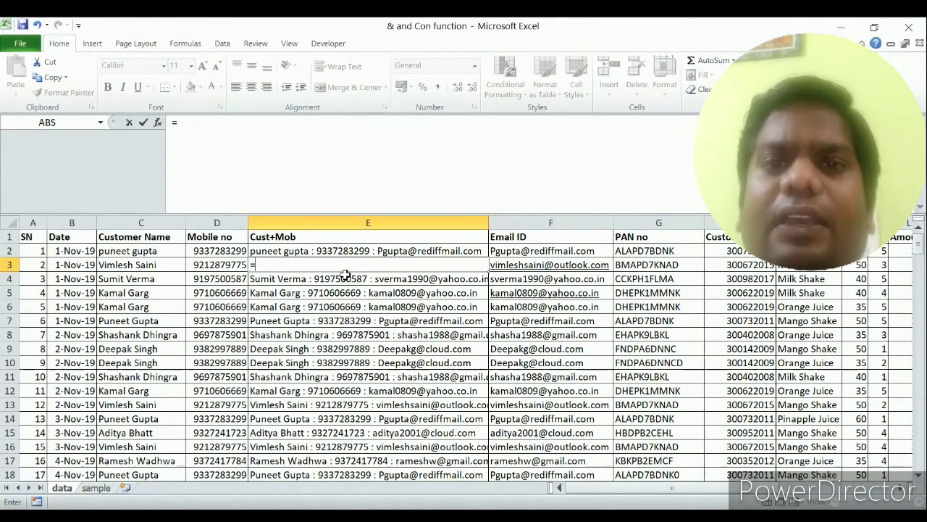
key(Escape)
key(Up)
key(F2)
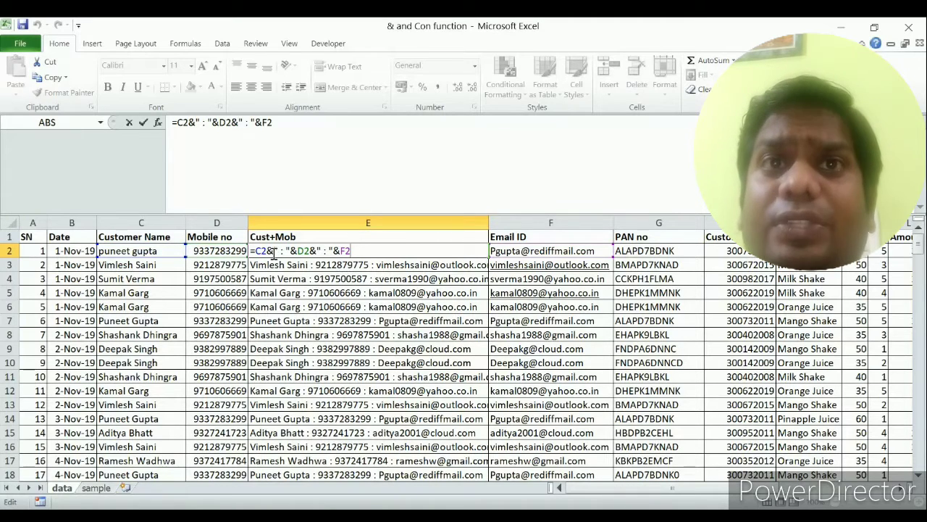
key(Return)
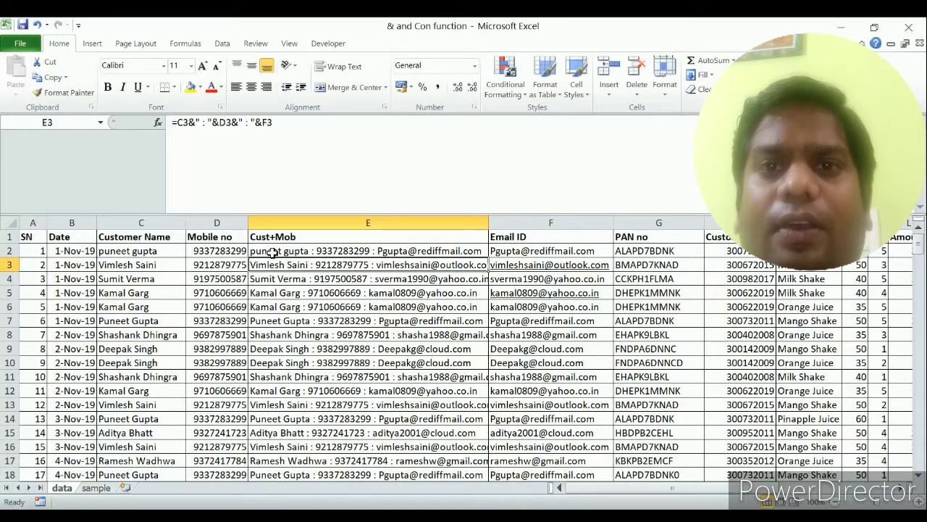
- Replace the formula in E3 with =CONCATENATE(C3,D3,F3,G3) to join customer name, mobile number, email ID and PAN number
text(=)
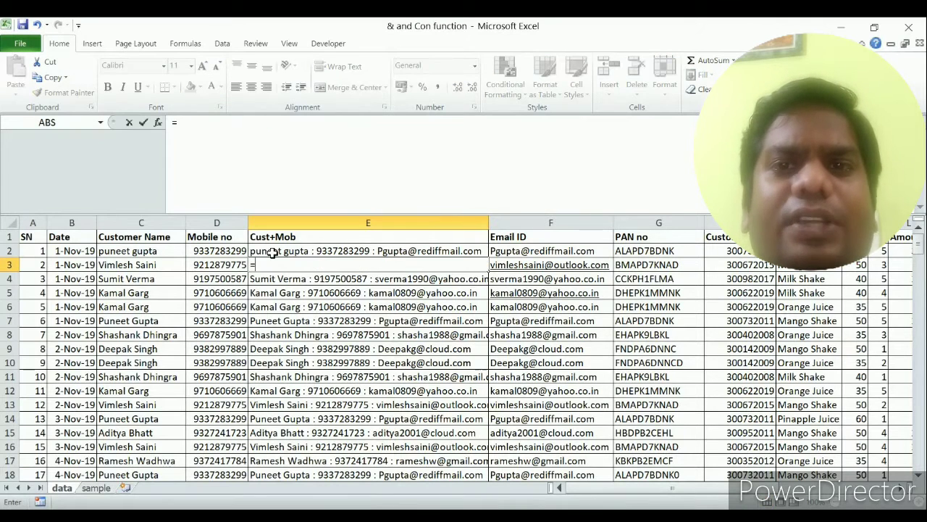
text(conca)
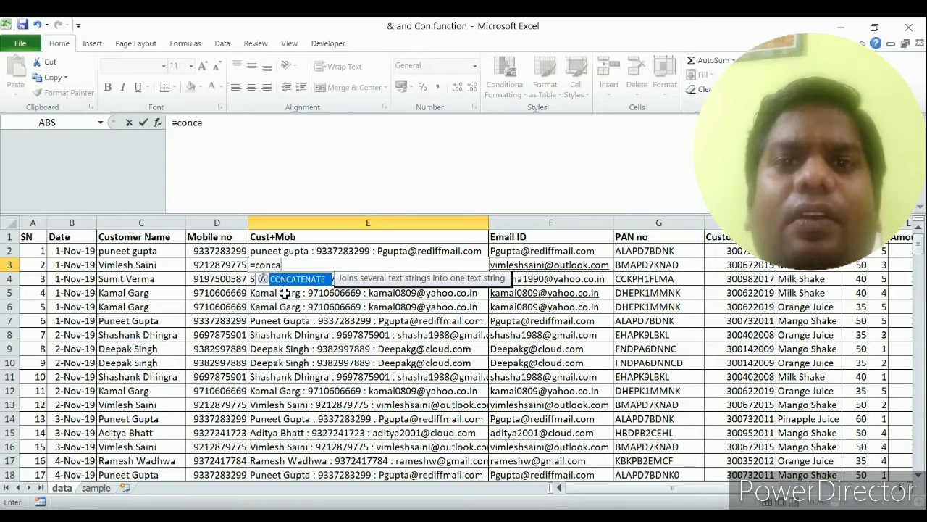
key(Tab)
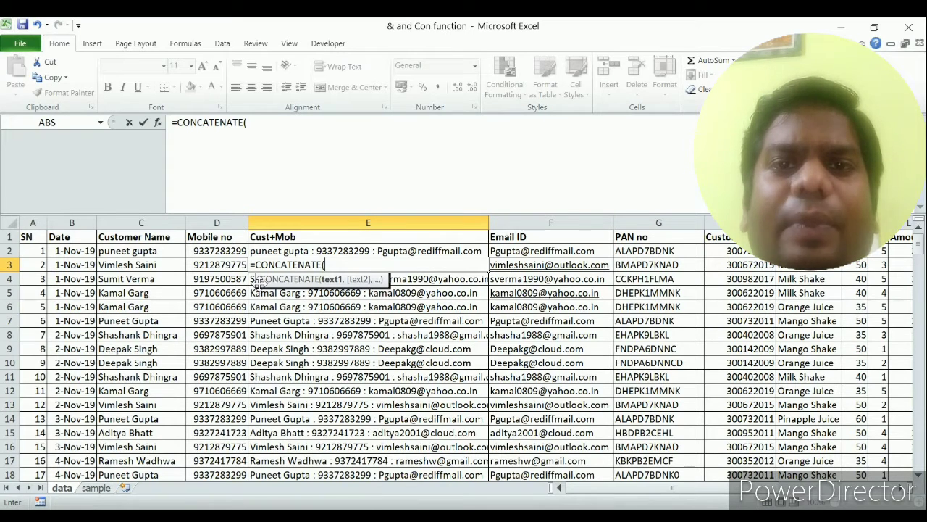
click(138, 265)
text(,)
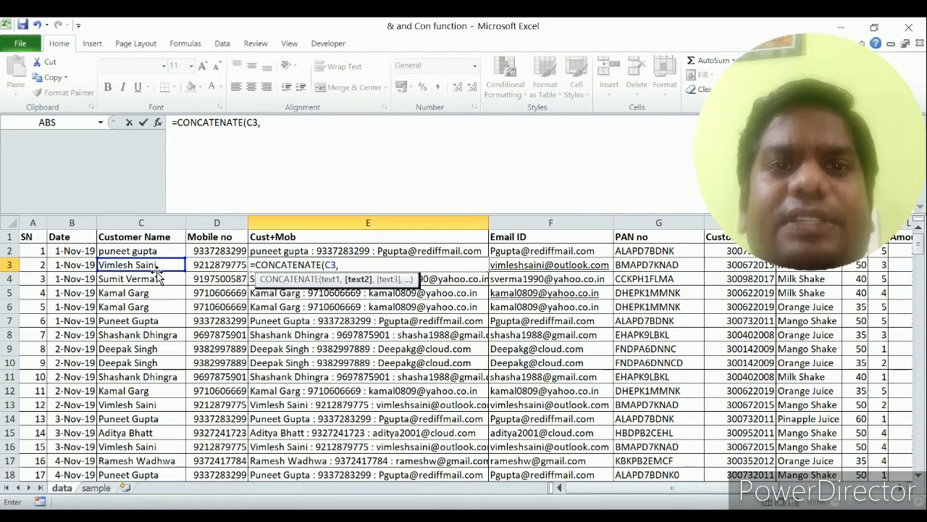
click(225, 265)
text(,)
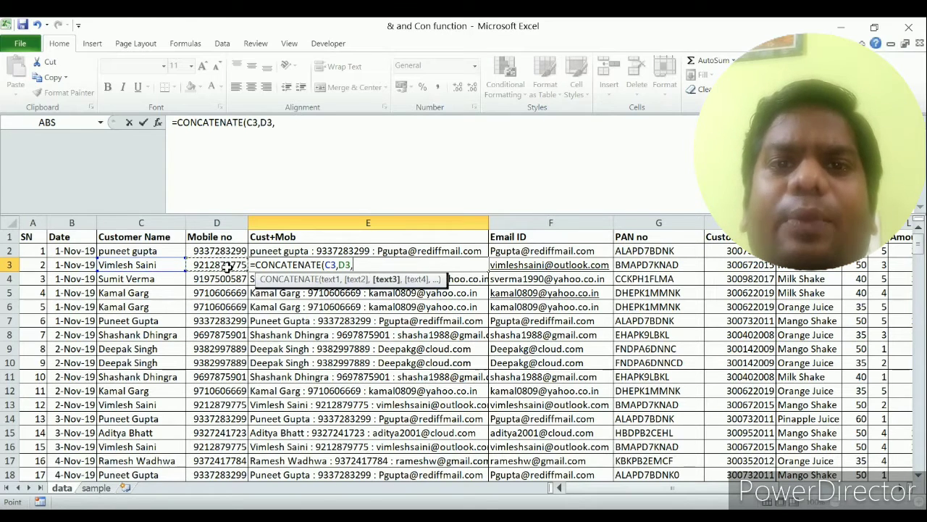
click(586, 266)
text(,)
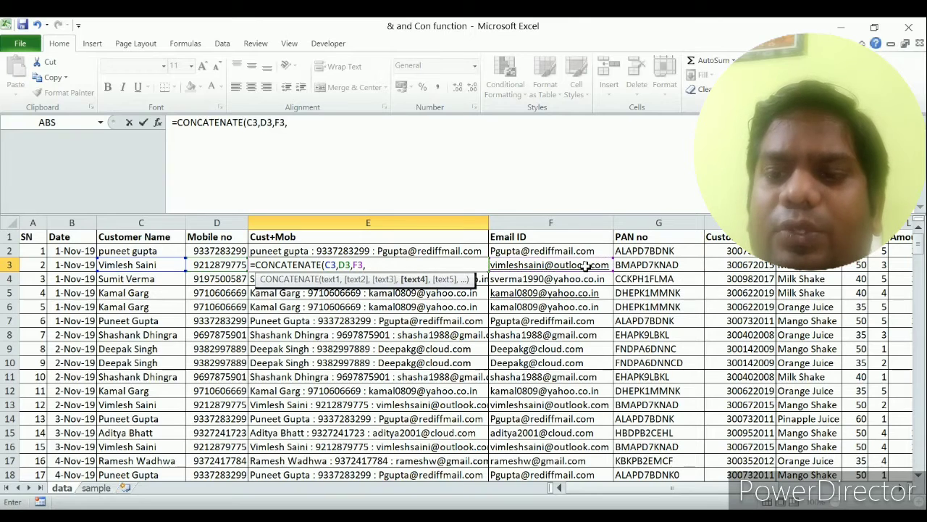
click(665, 266)
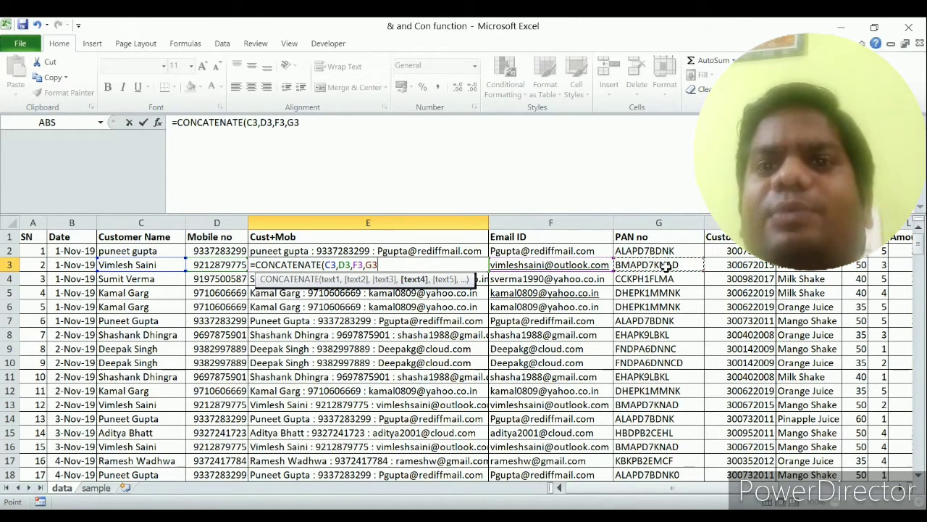
key(Return)
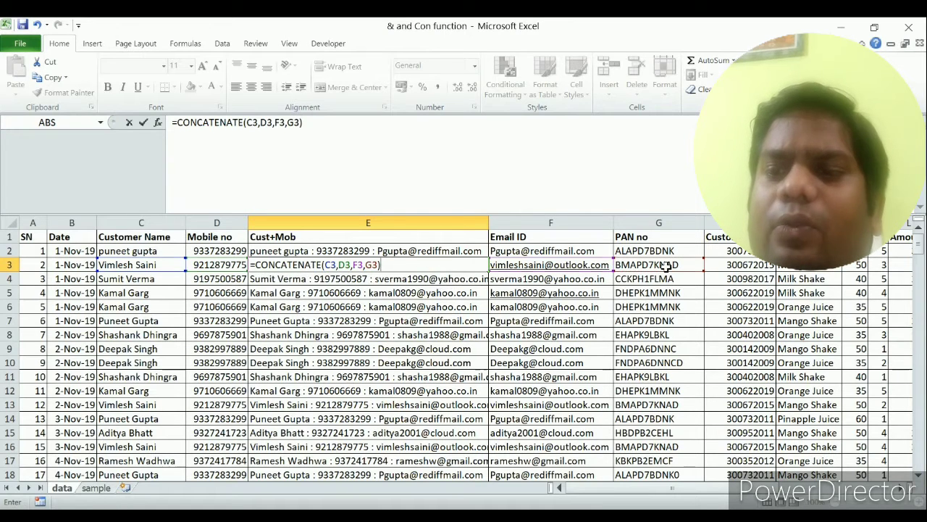
- Copy the CONCATENATE formula from E3 to E4:E6, return to E3 and clear the copy selection
key(Up)
key(ctrl+c)
key(Down)
key(shift+Down)
key(shift+Down)
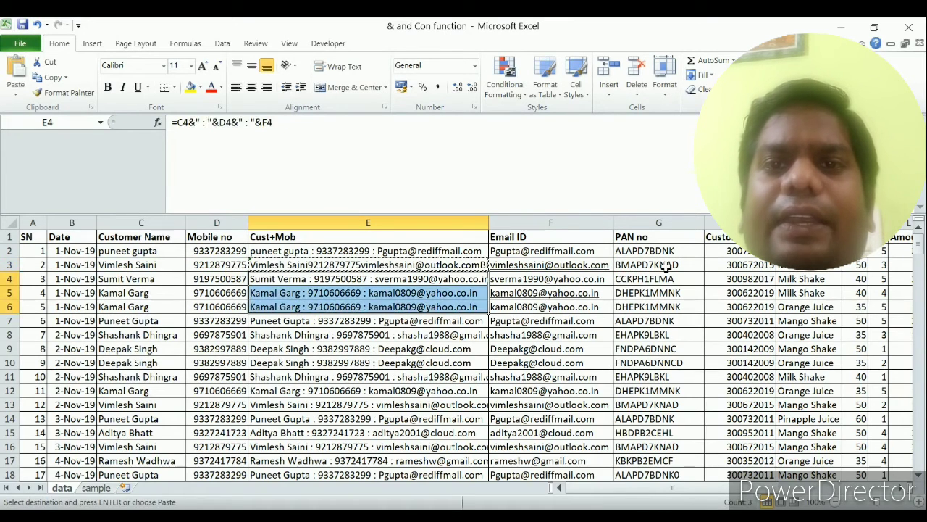
key(ctrl+v)
key(Down)
key(Down)
key(Up)
key(Up)
key(Up)
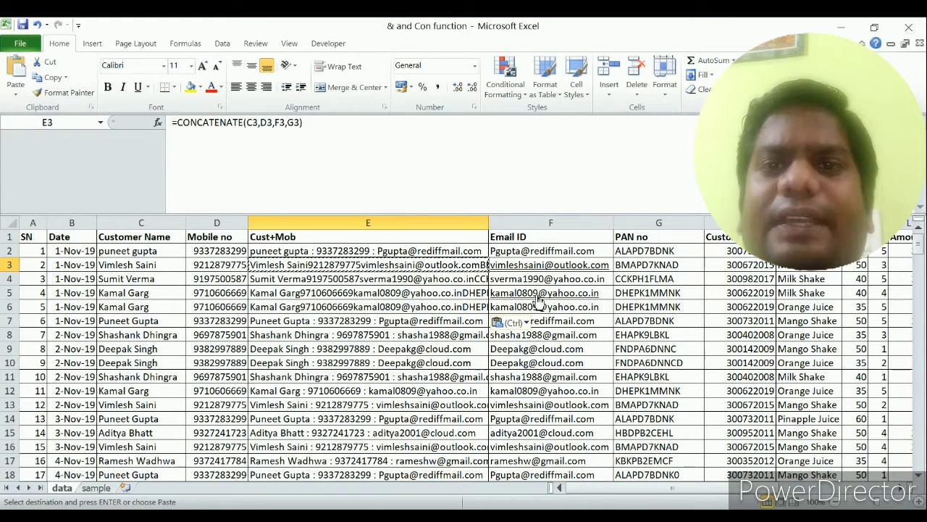
key(Escape)
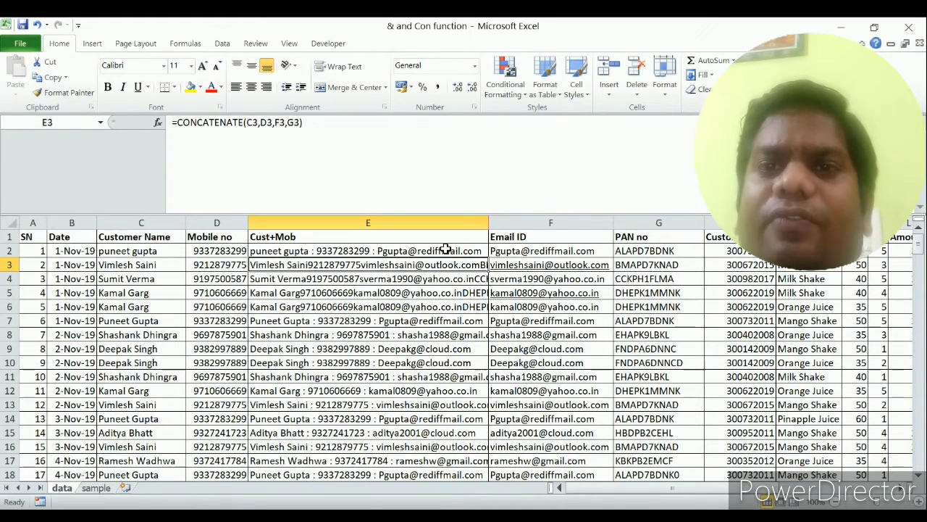